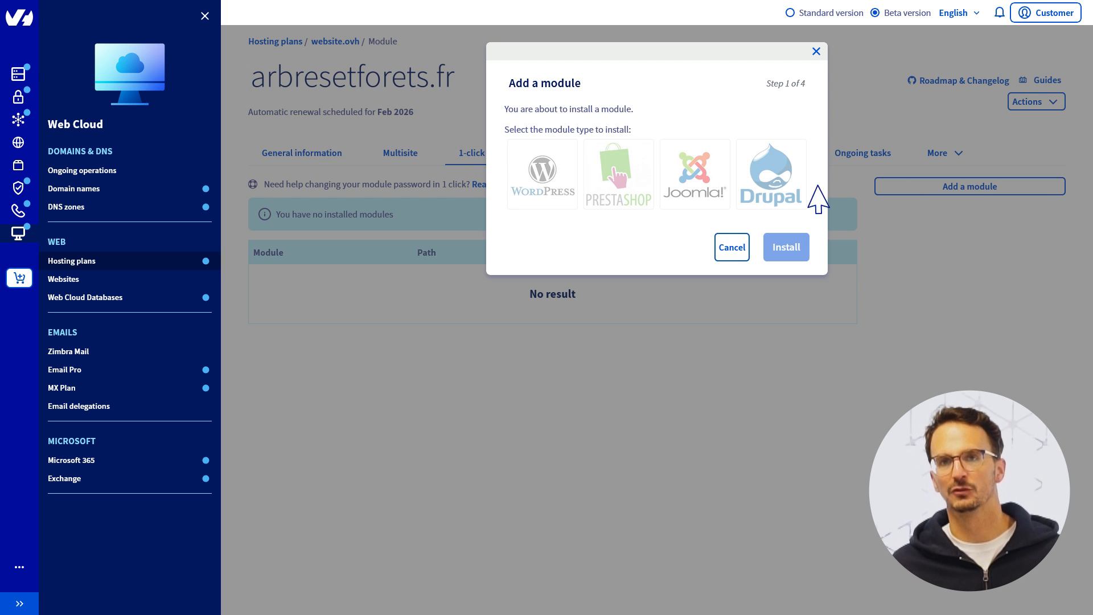
Choose WordPress as the module for arbresetforets.fr and launch the one-click installation.
left_click(541, 188)
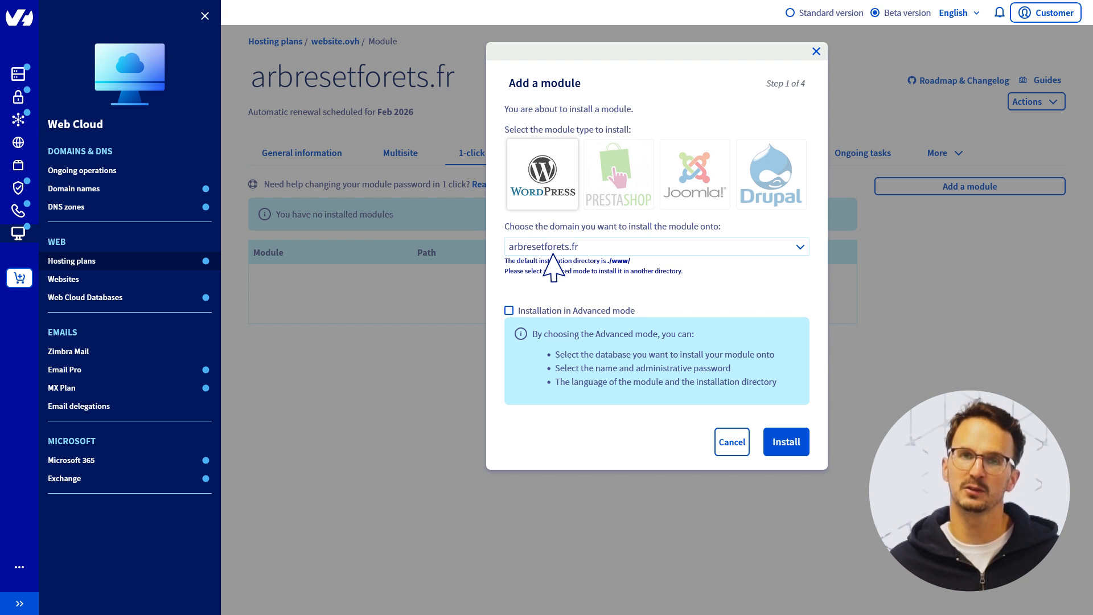
left_click(784, 447)
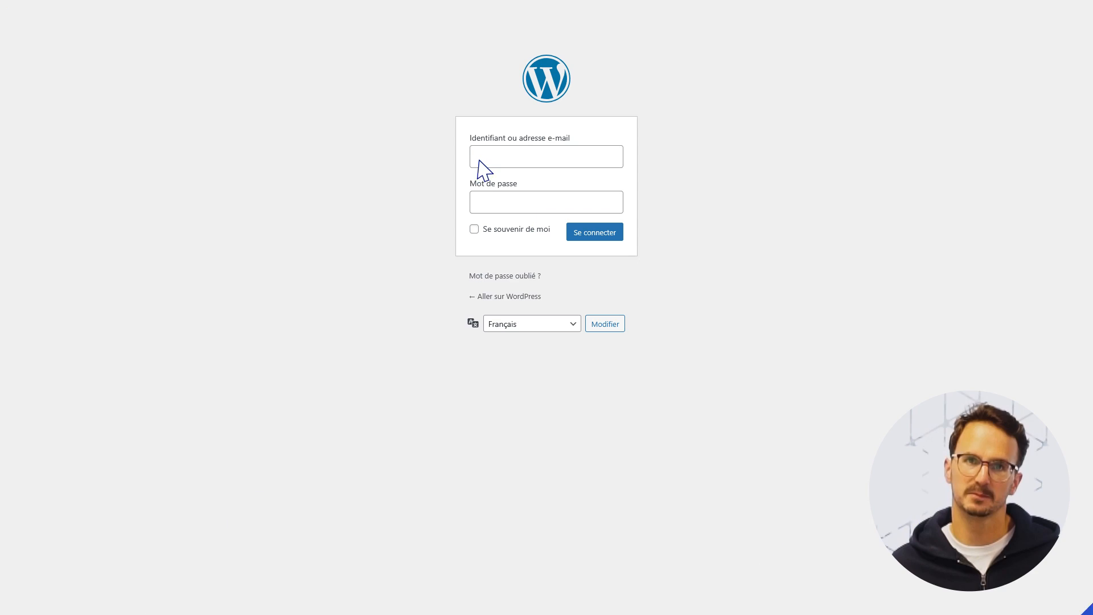
Log in to the WordPress admin with the site's username and password.
type("admin1251")
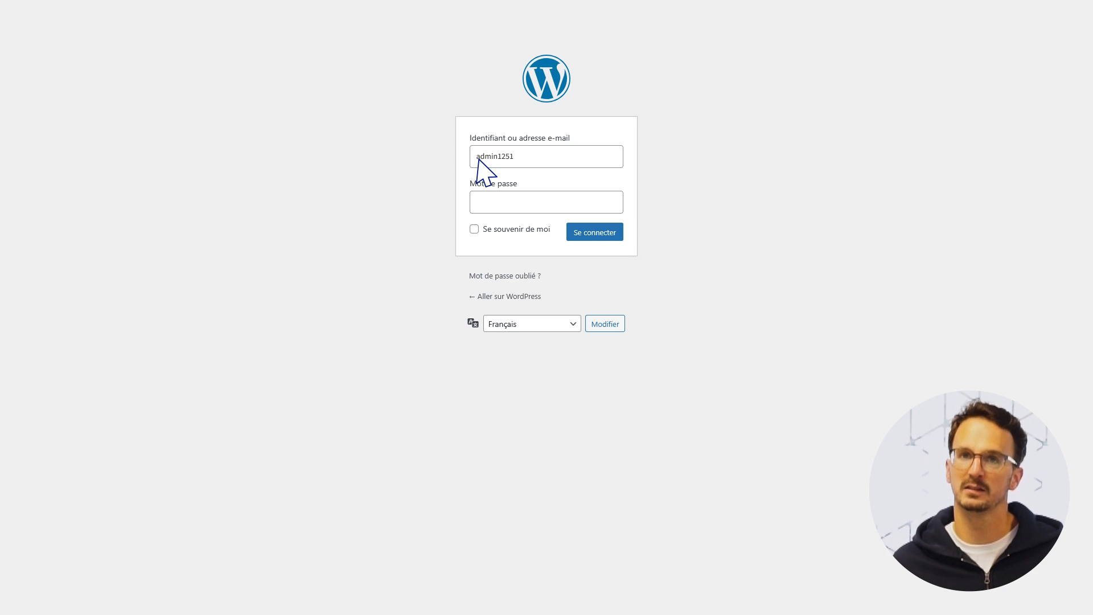
left_click(478, 211)
type("••••••")
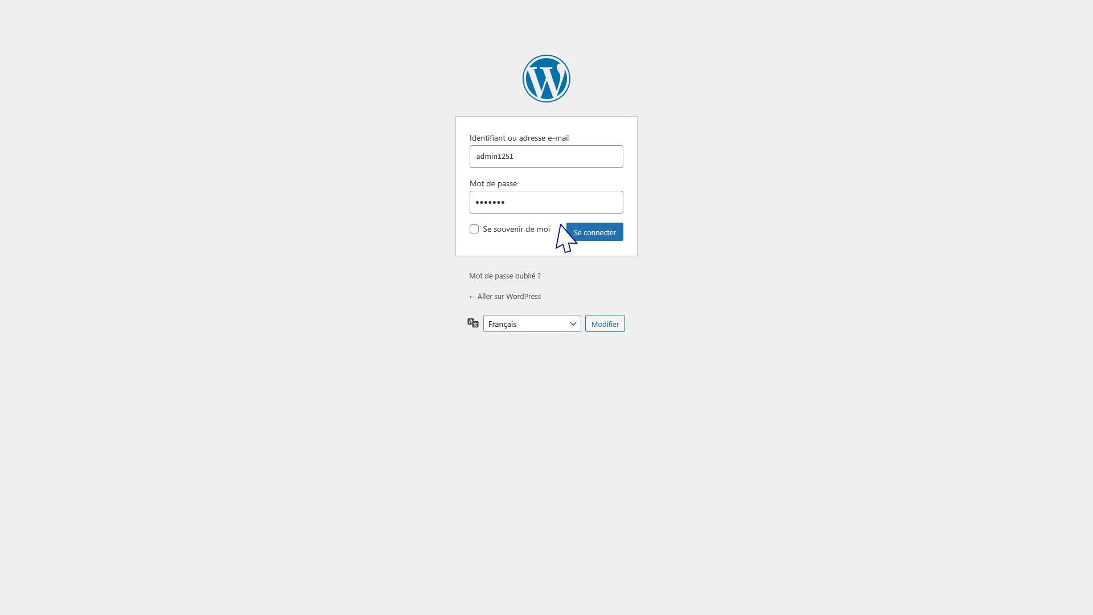
left_click(602, 232)
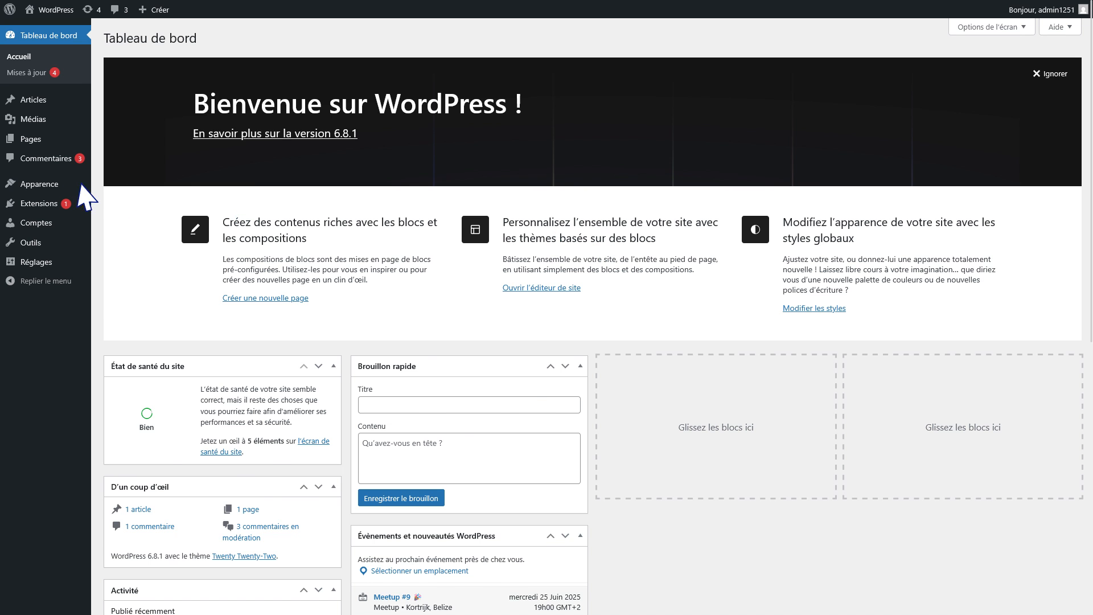
Find Astra in the theme library, install and activate it, then go to Réglages > Général.
left_click(39, 184)
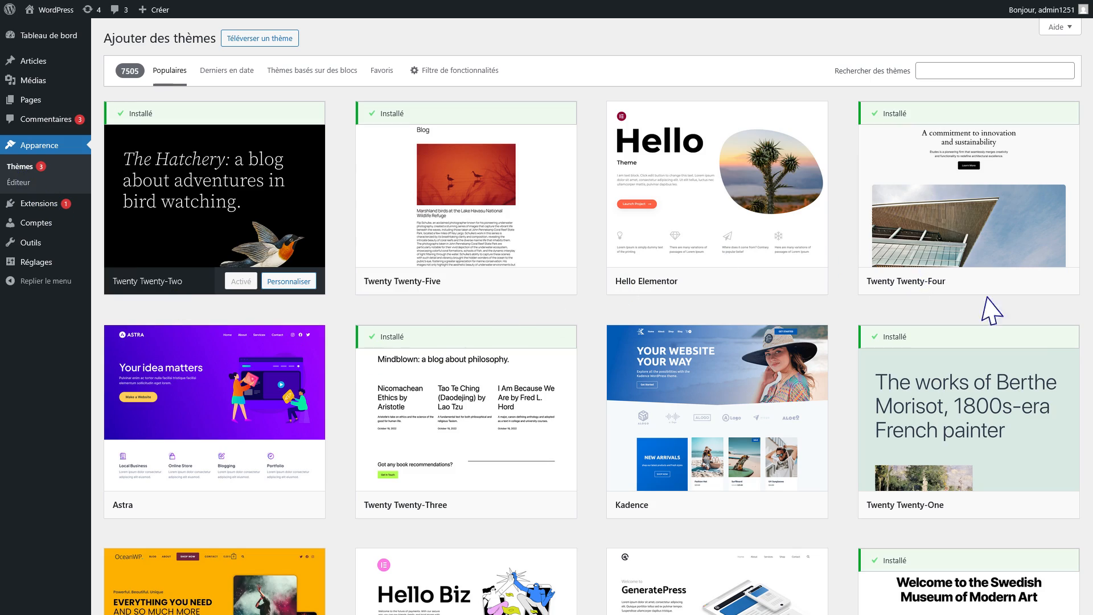
scroll(1065, 339, "down", 3)
scroll(1073, 352, "down", 20)
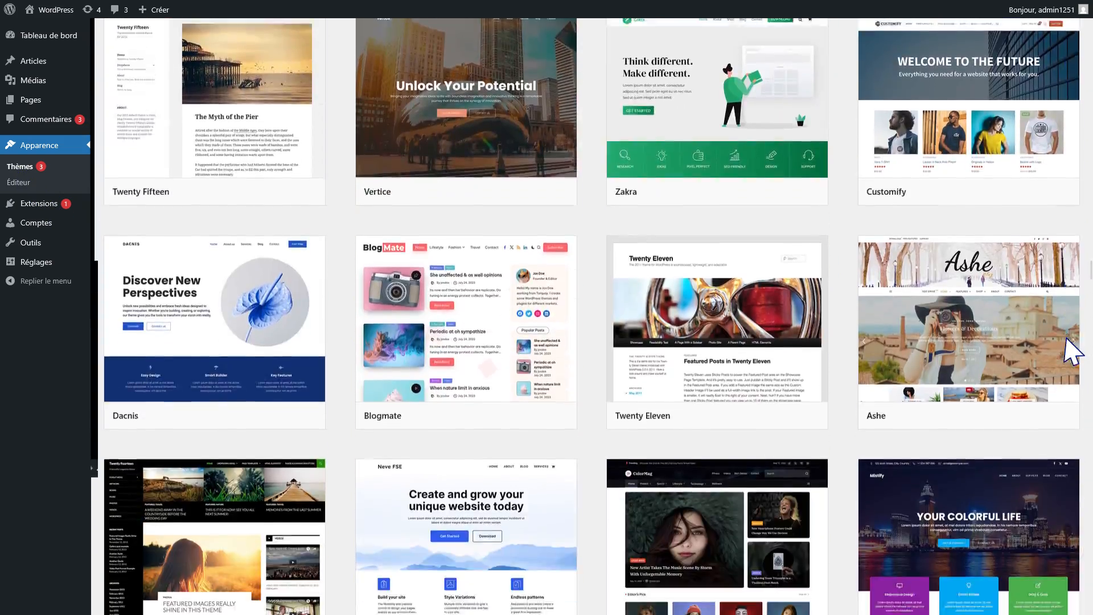
scroll(1072, 352, "up", 20)
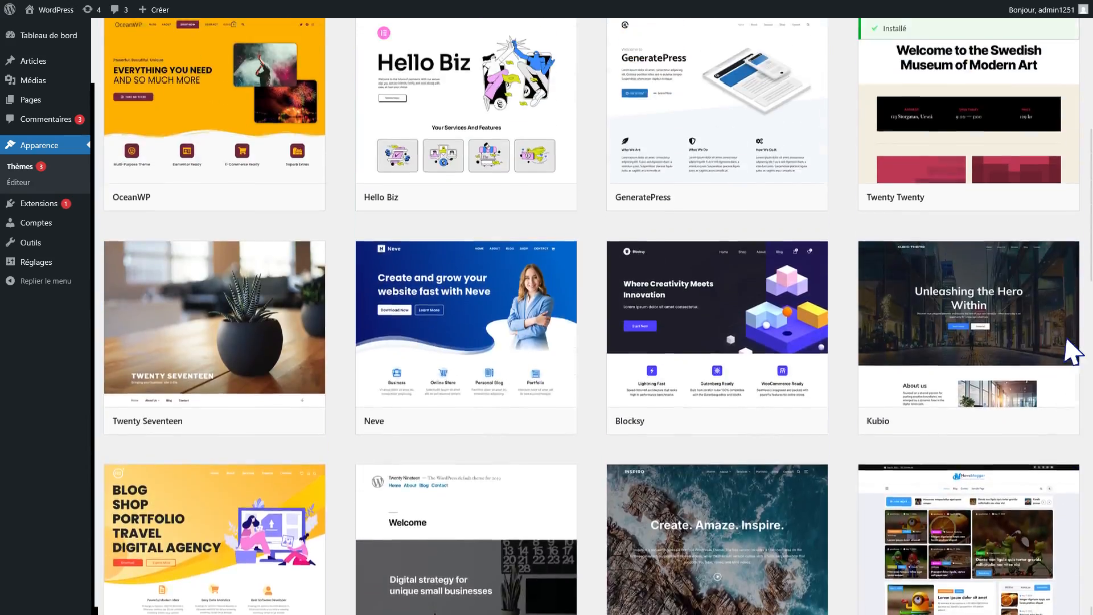
scroll(1073, 351, "up", 3)
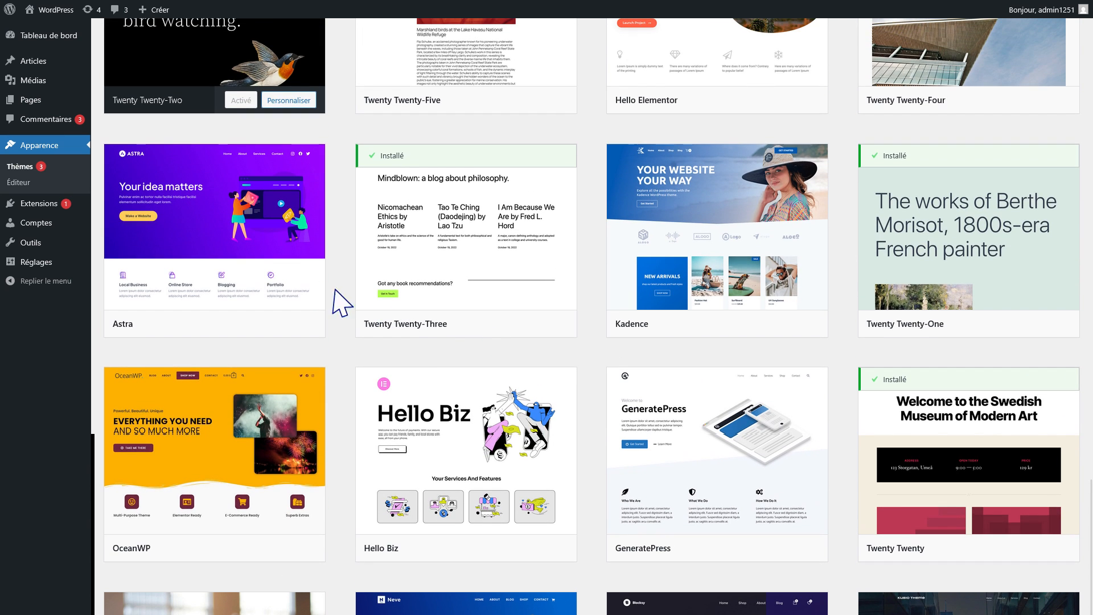
left_click(234, 250)
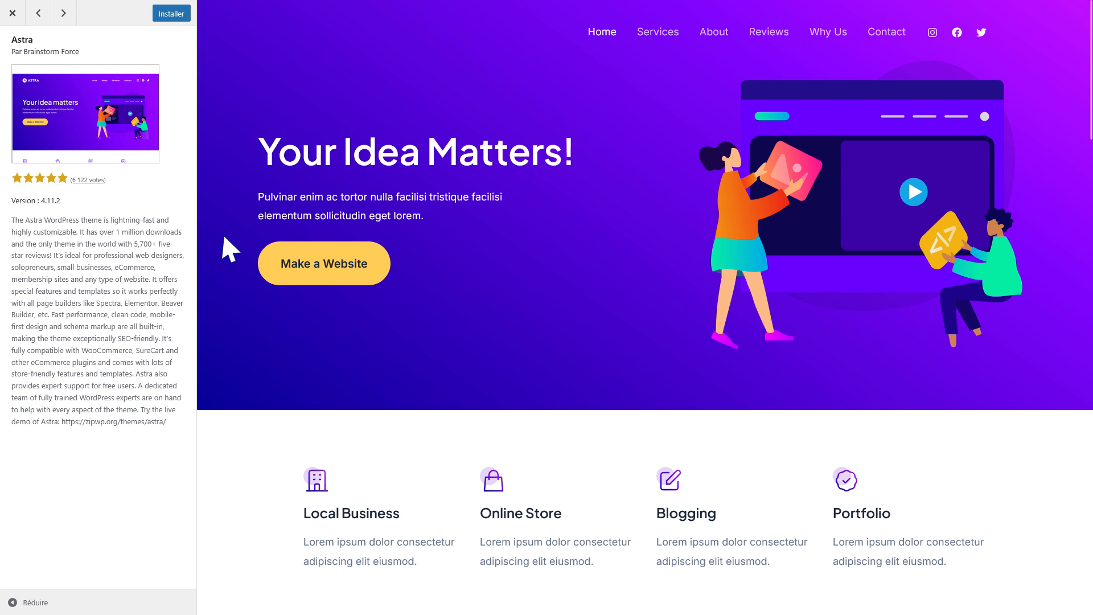
left_click(172, 14)
left_click(171, 15)
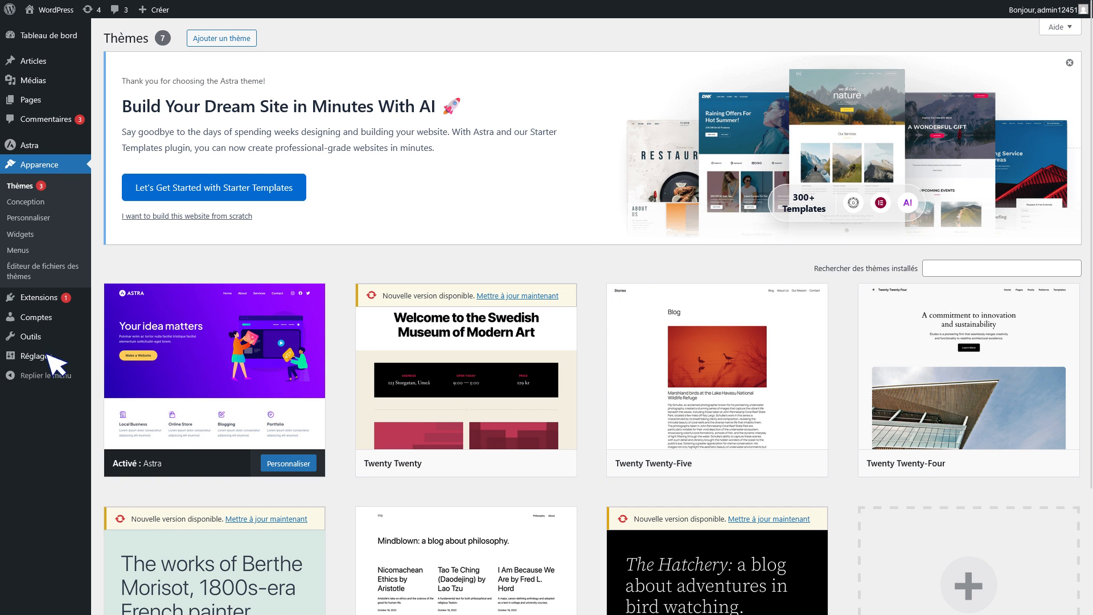
mouse_move(54, 358)
left_click(126, 358)
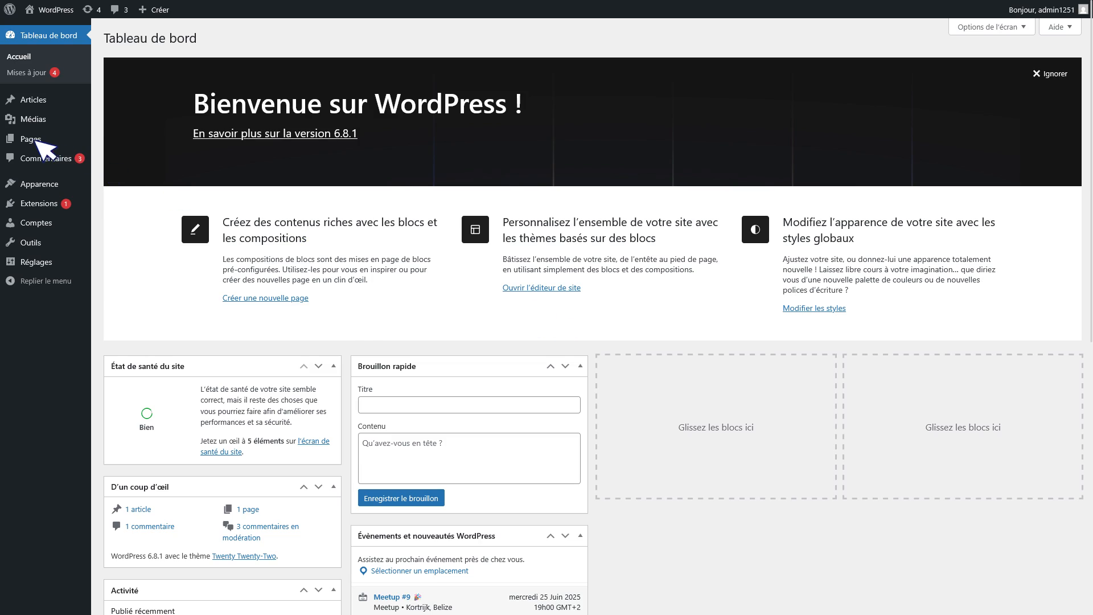
Start the Bienvenue sur mon site page with its title and a pasted Lorem ipsum paragraph.
left_click(32, 140)
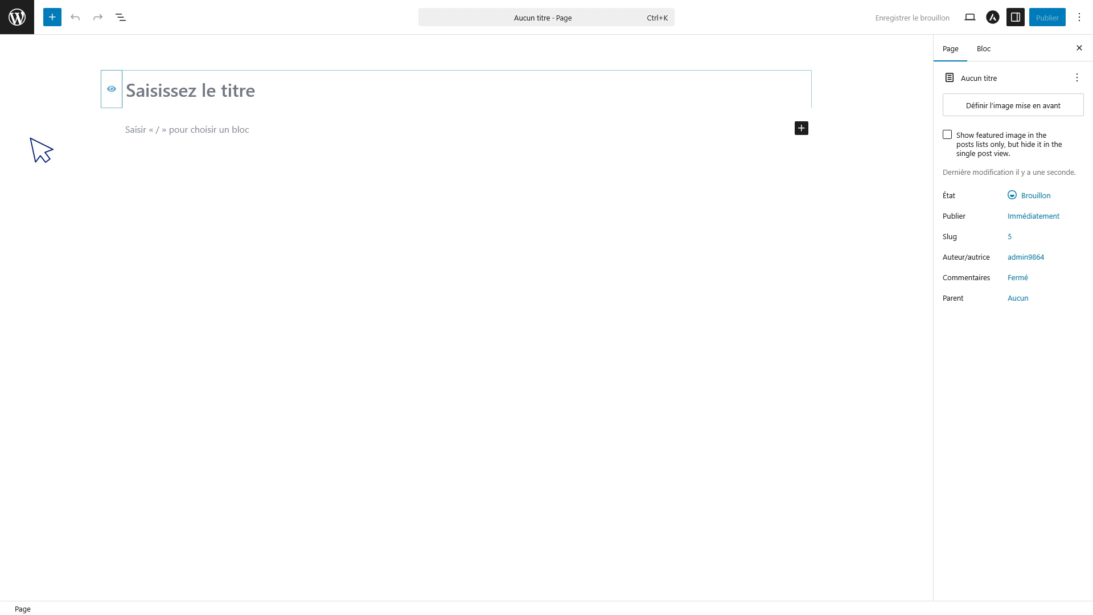
left_click(128, 93)
type("Bienvenue sur mon site")
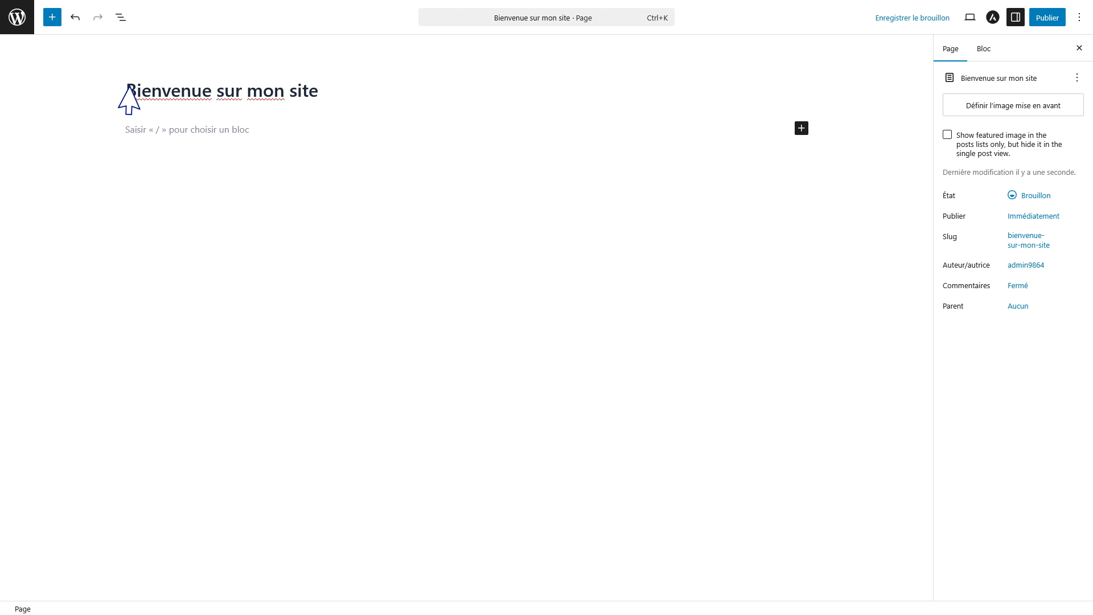
left_click(130, 130)
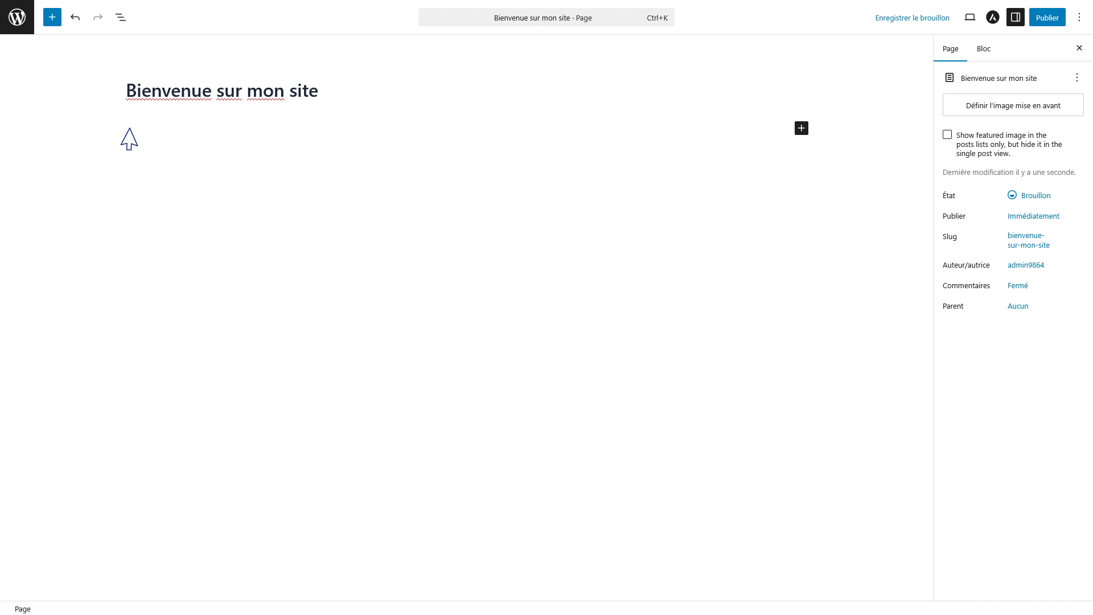
right_click(129, 128)
left_click(151, 151)
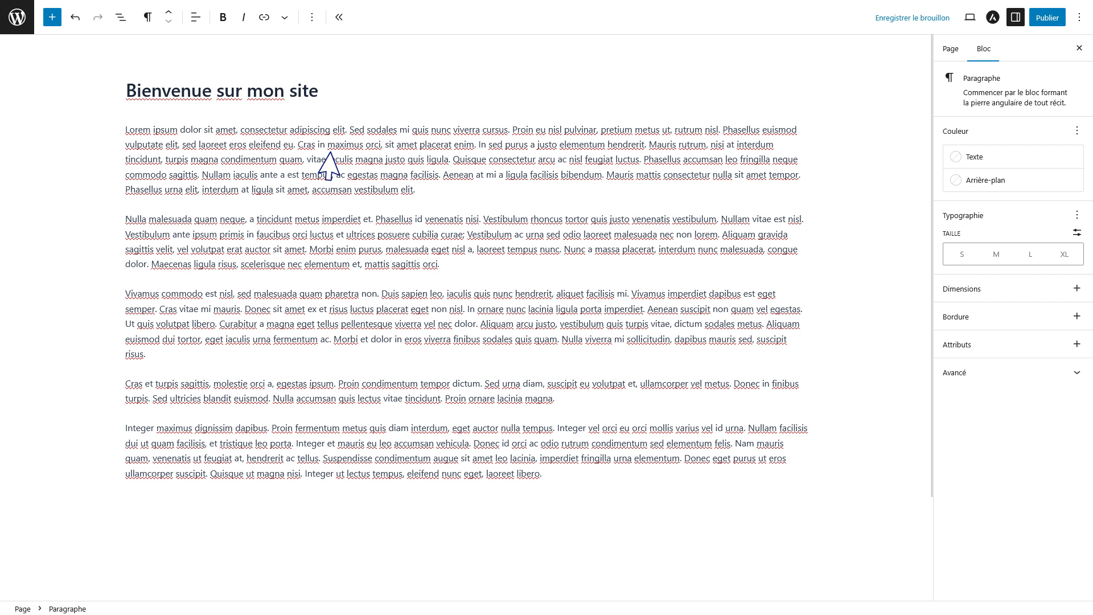
Style the first paragraph with medium text size and a border of 9.
left_click(980, 160)
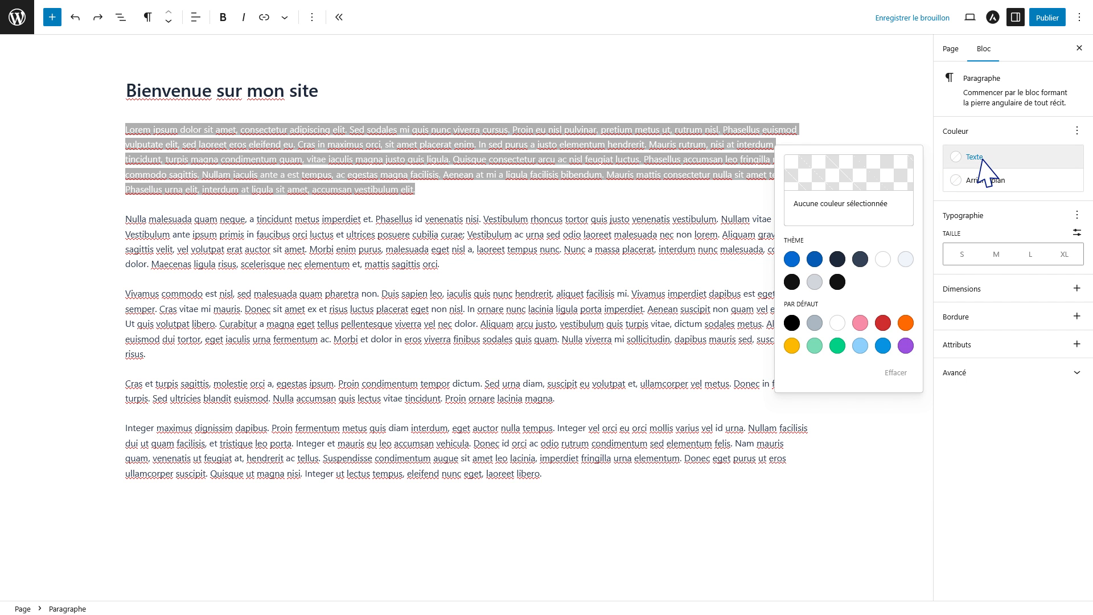
left_click(995, 254)
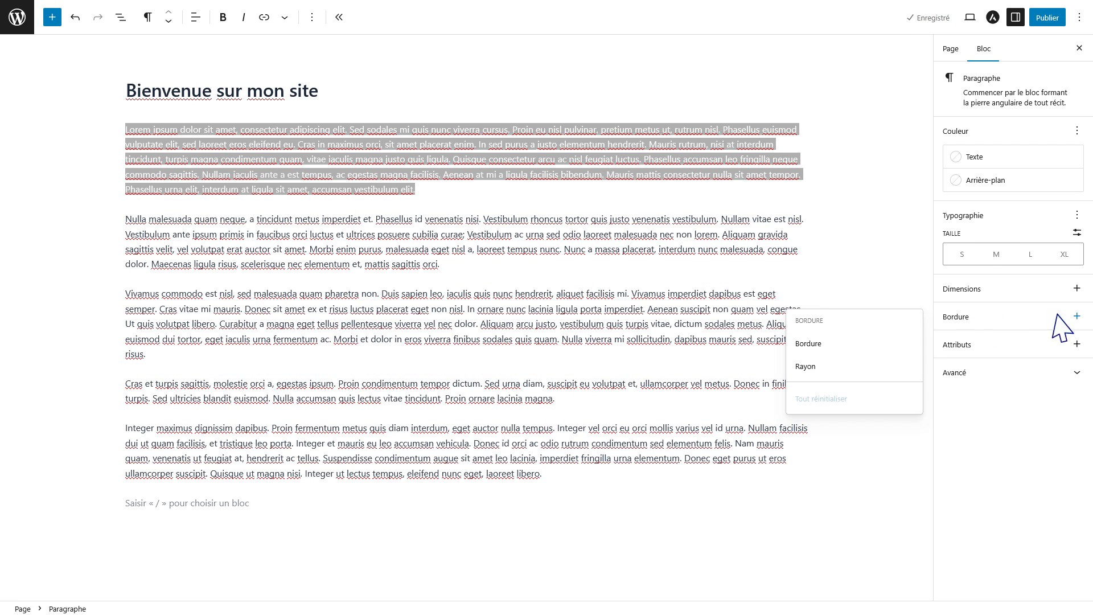
left_click(1077, 315)
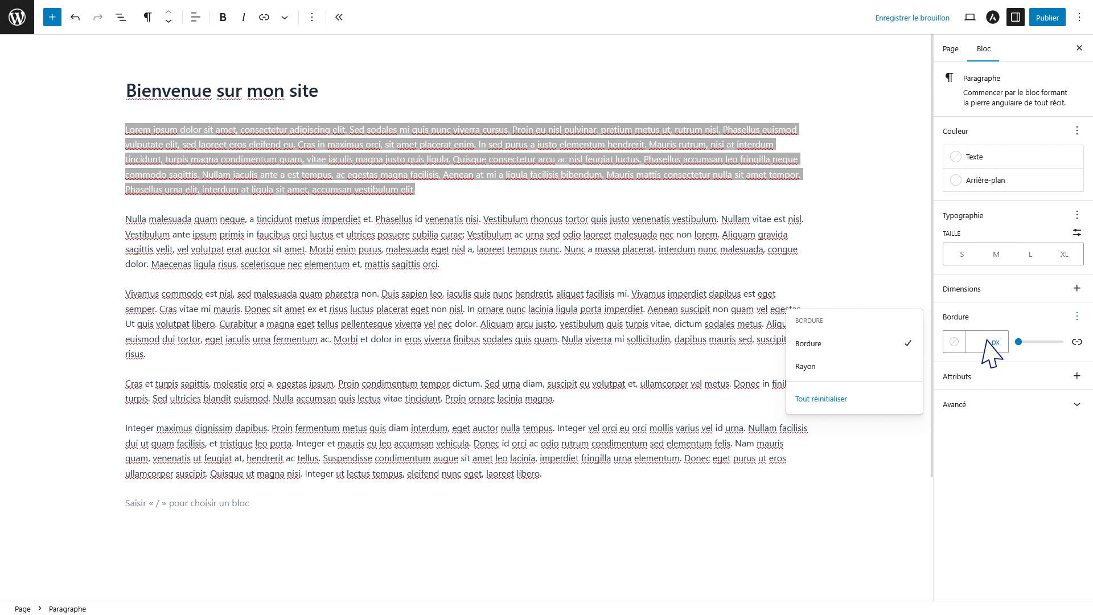
type("9")
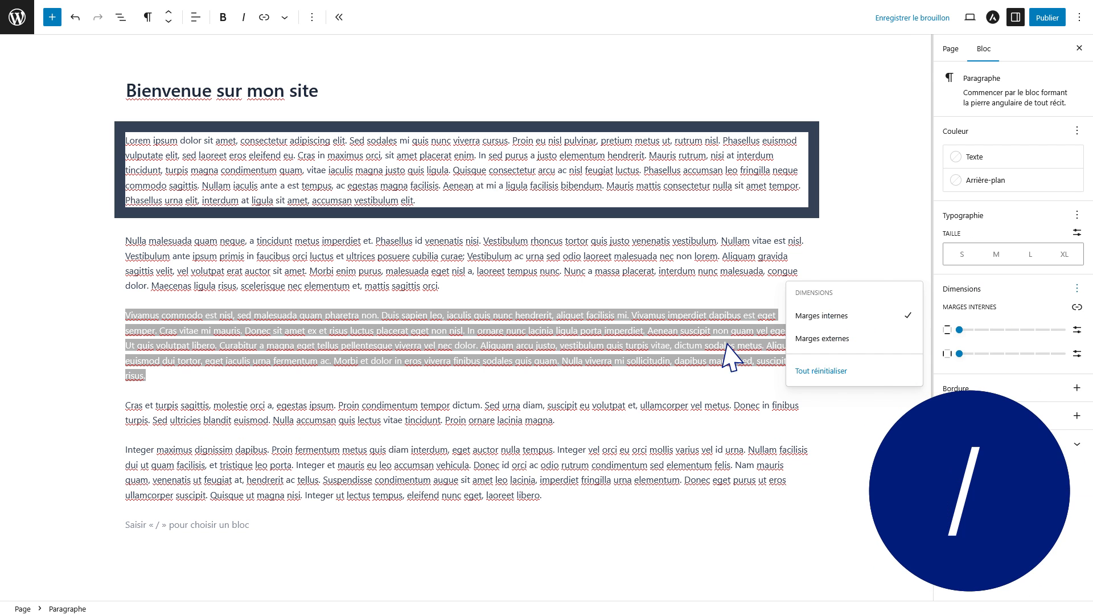
Add the Second titre heading block at the end of the page.
left_click(130, 525)
type("/")
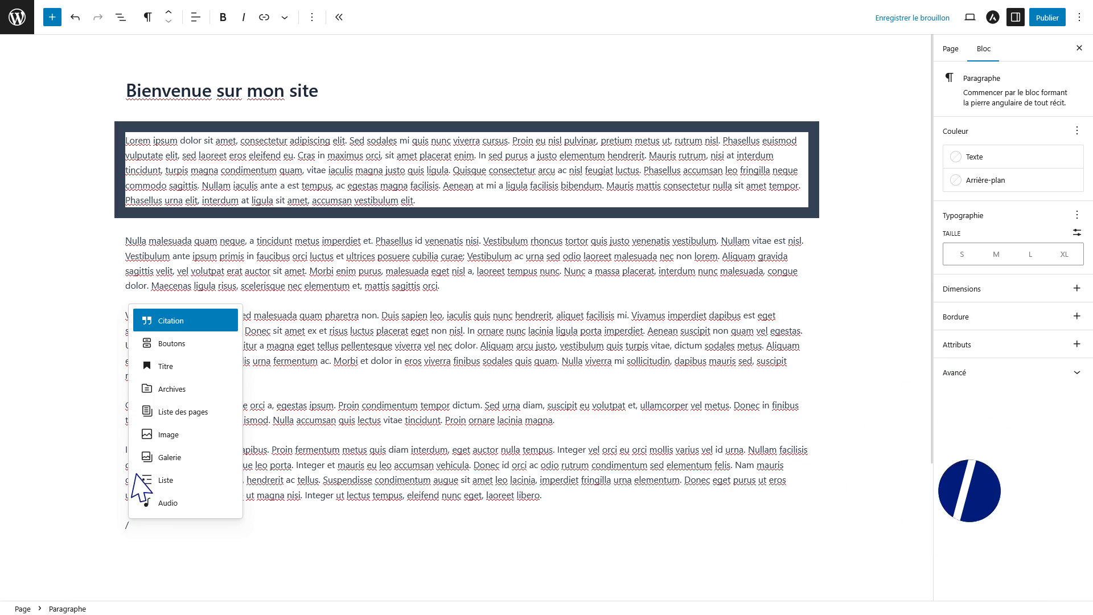
left_click(152, 371)
left_click(152, 527)
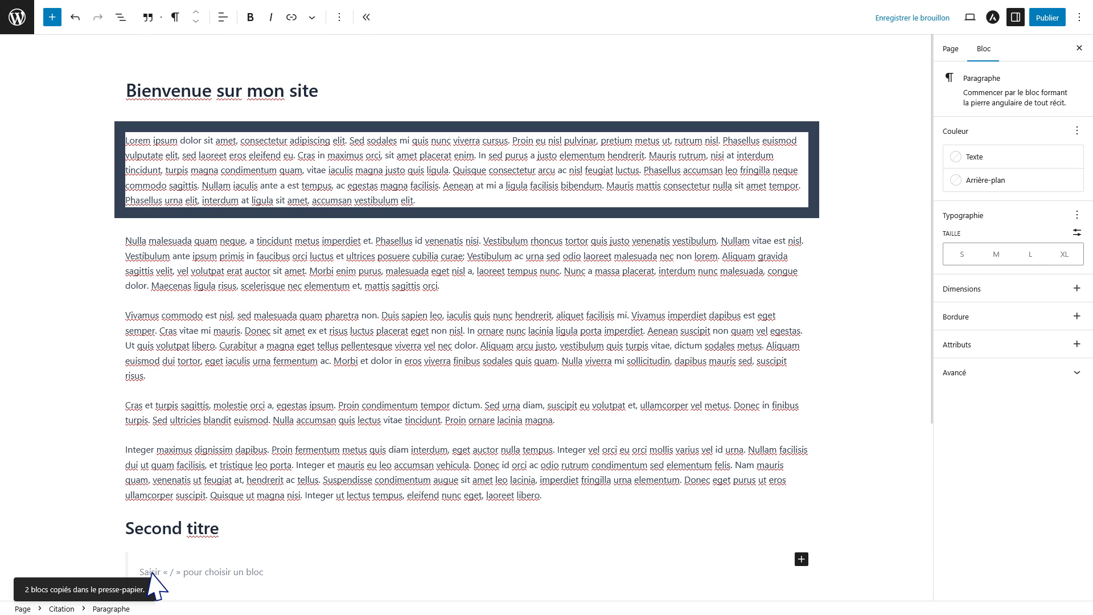
Paste the Lorem ipsum text into the empty quote and publish the page.
right_click(152, 572)
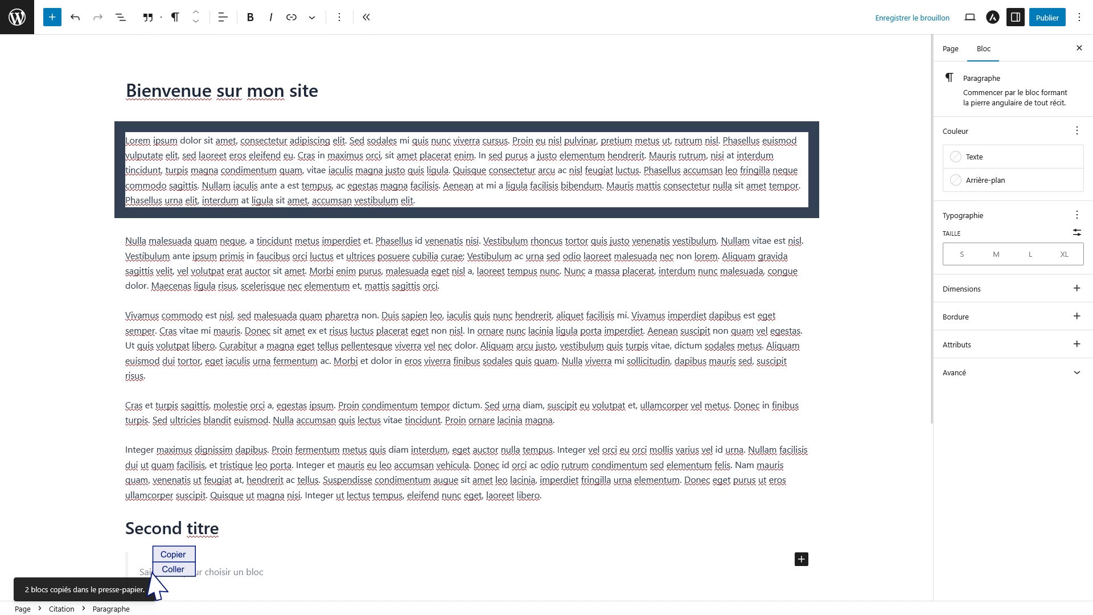
left_click(164, 570)
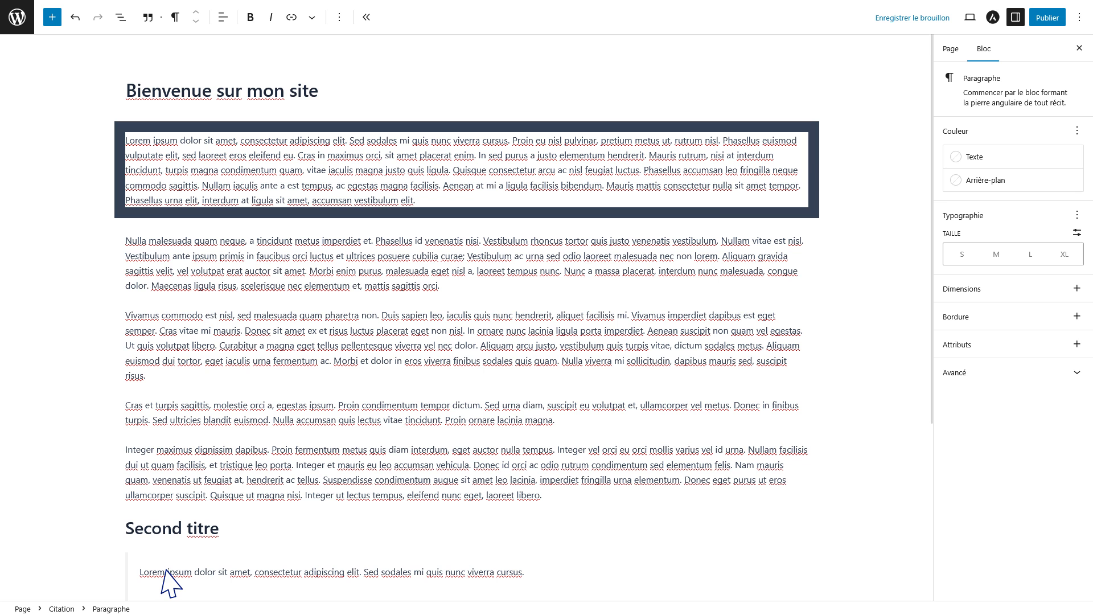
left_click(1047, 18)
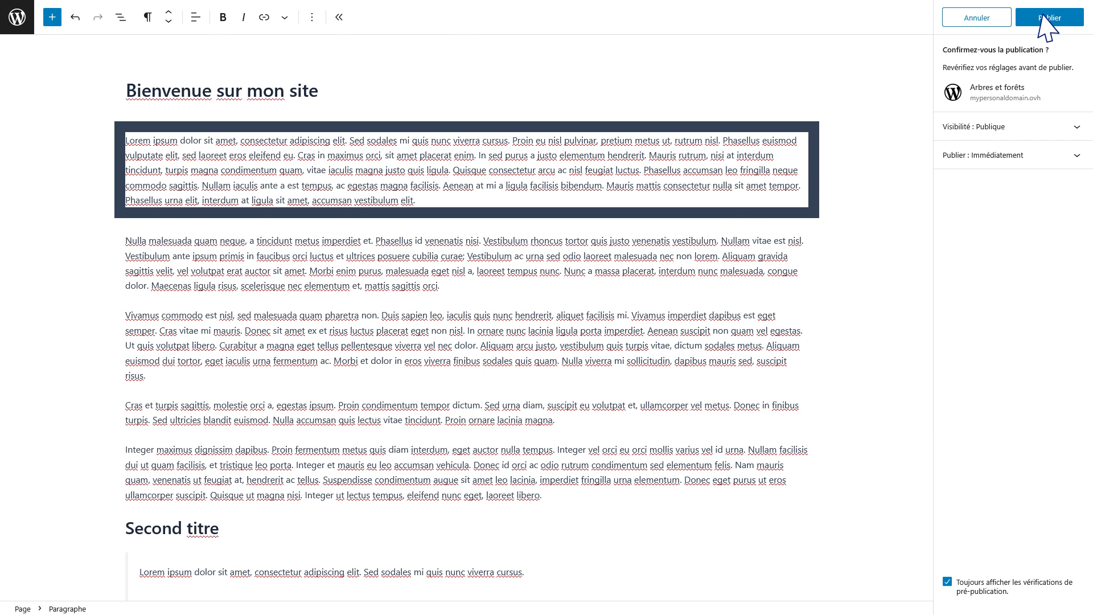
left_click(1049, 18)
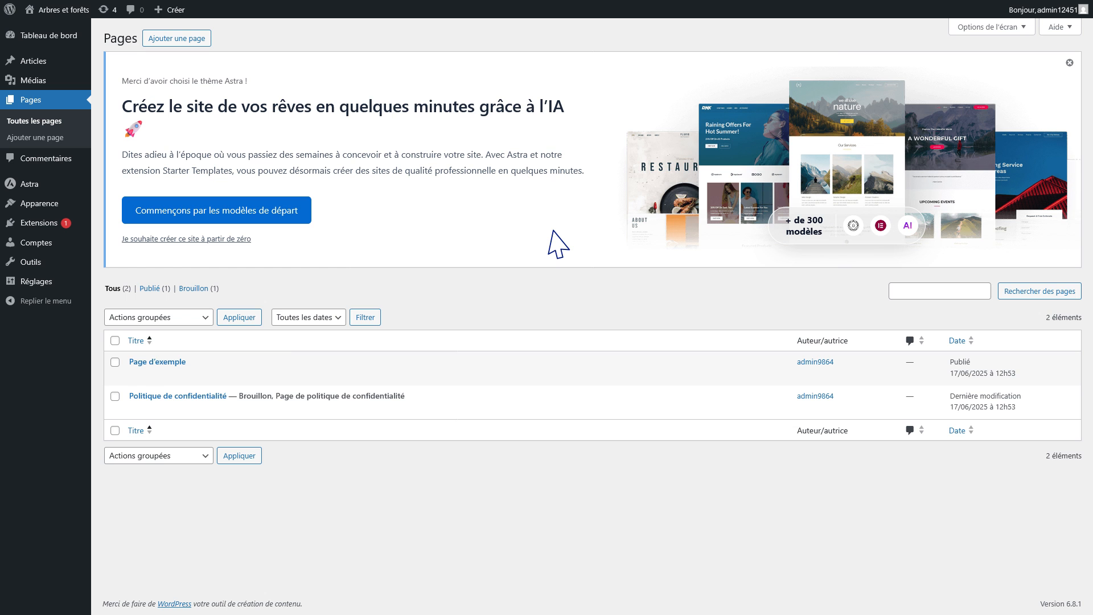
In Réglages > Lecture, set a static homepage showing Bienvenue sur mon site and save.
left_click(30, 283)
left_click(29, 294)
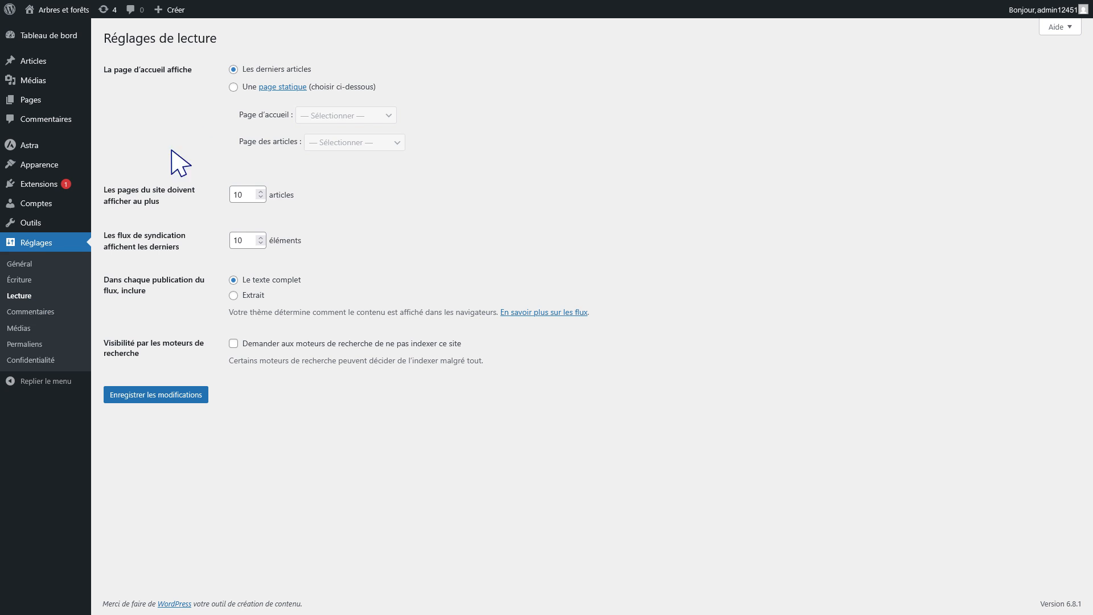
left_click(234, 87)
left_click(389, 116)
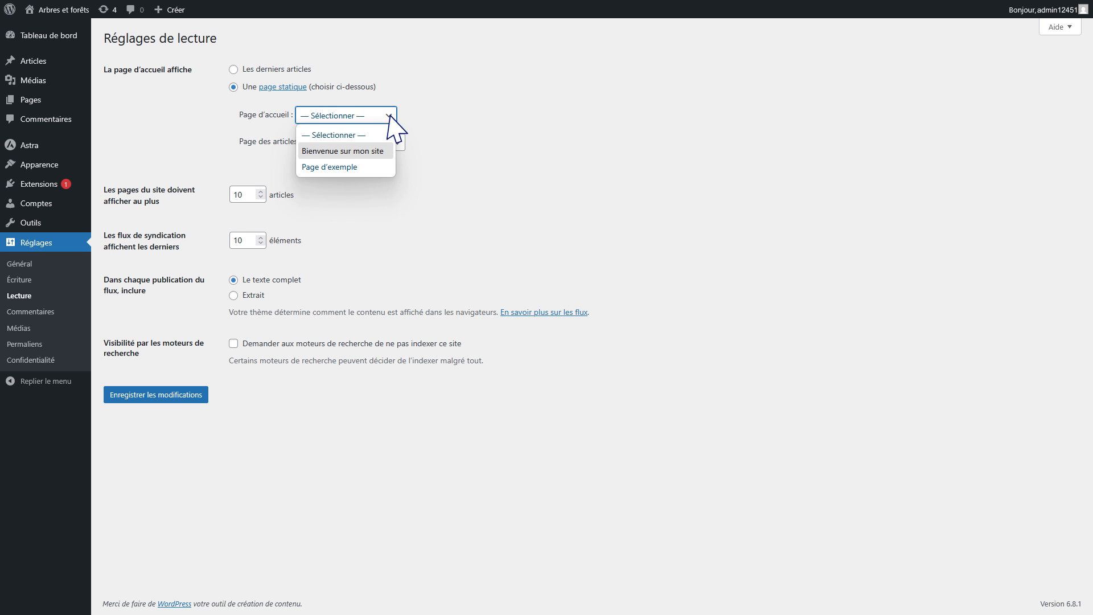
left_click(364, 150)
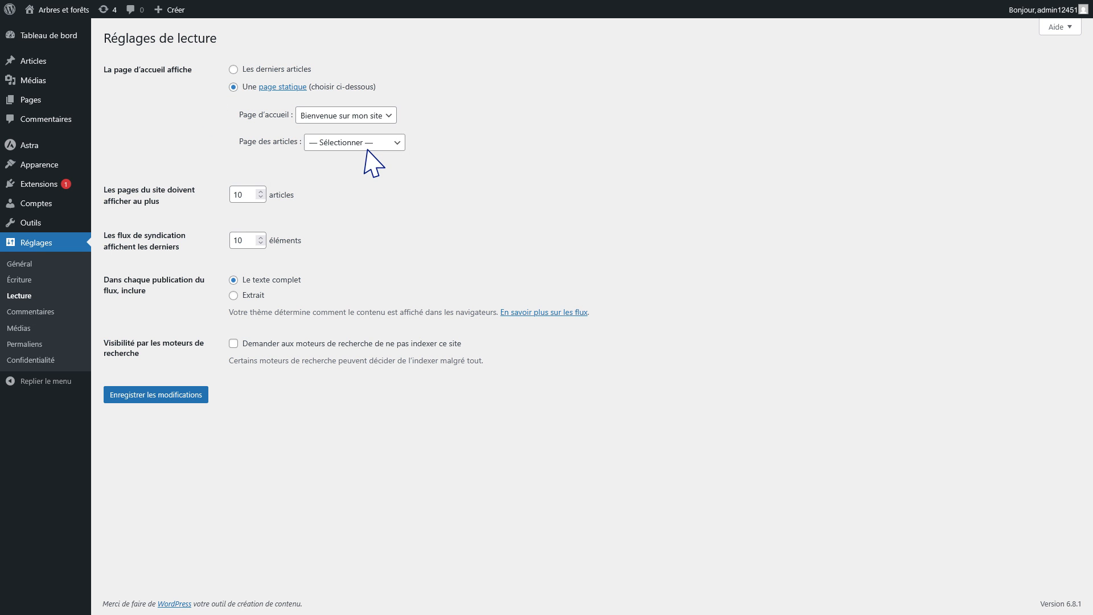
left_click(156, 395)
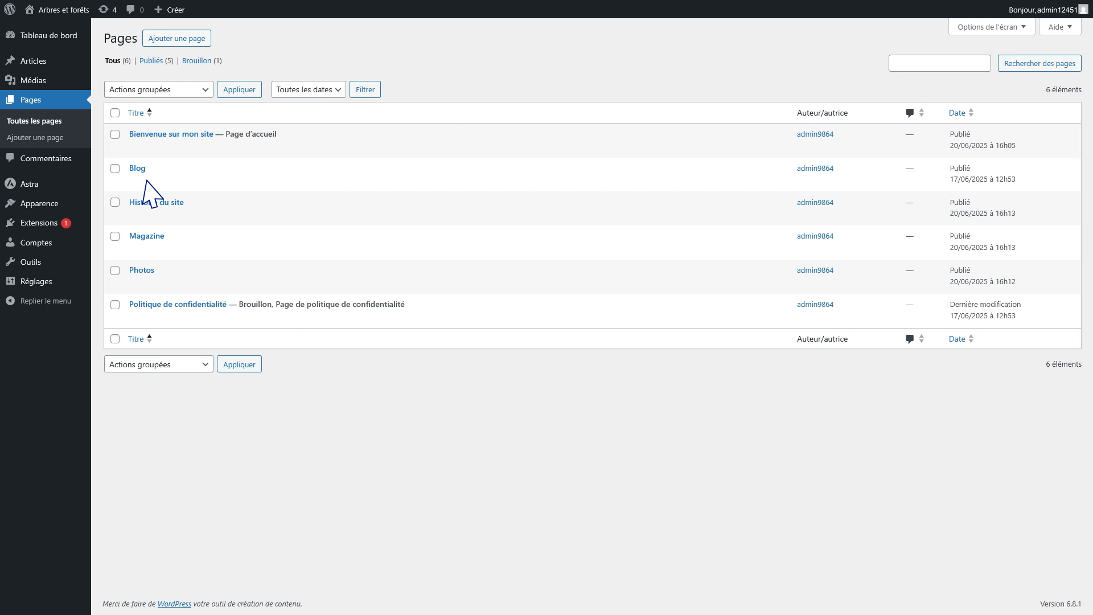
Create Menu principal and add the pages Histoire du site, Magazine and Photos.
left_click(51, 205)
left_click(19, 250)
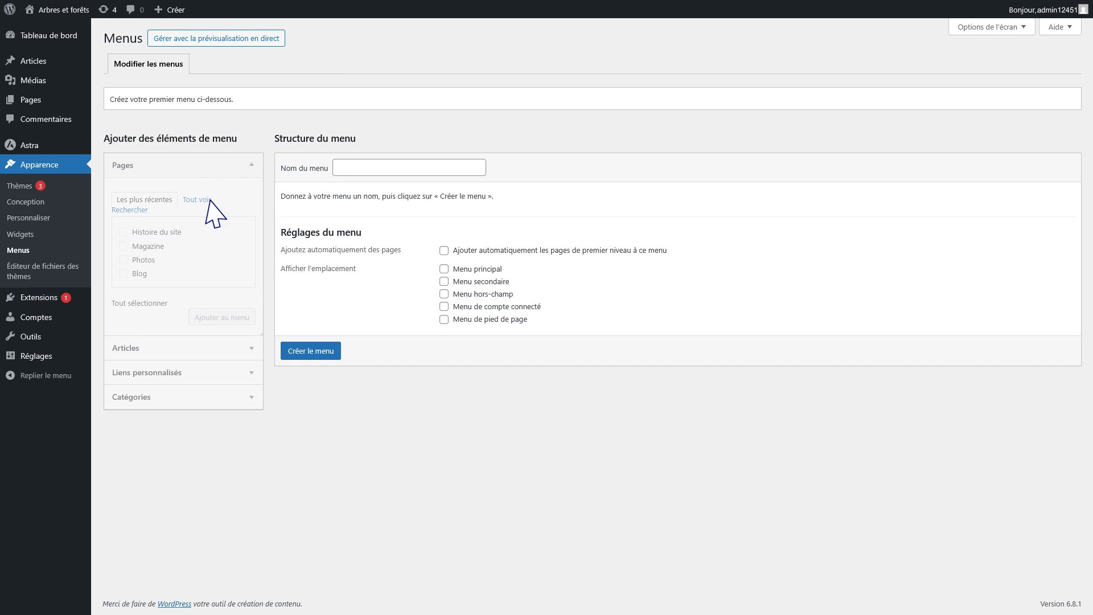
left_click(342, 166)
type("Menu principal")
left_click(308, 352)
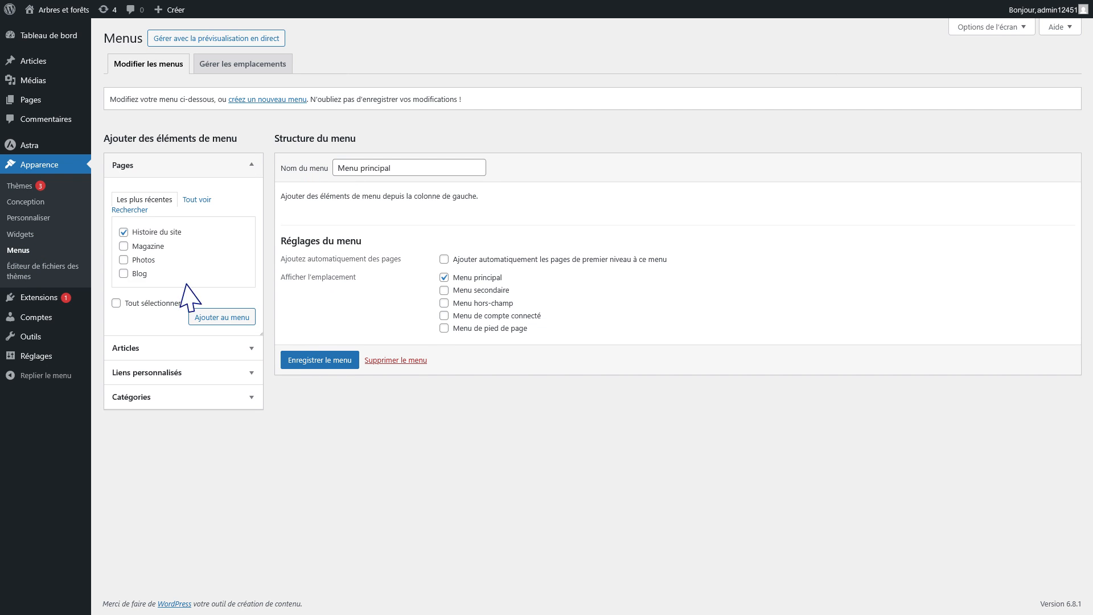
left_click(124, 247)
left_click(124, 260)
left_click(219, 320)
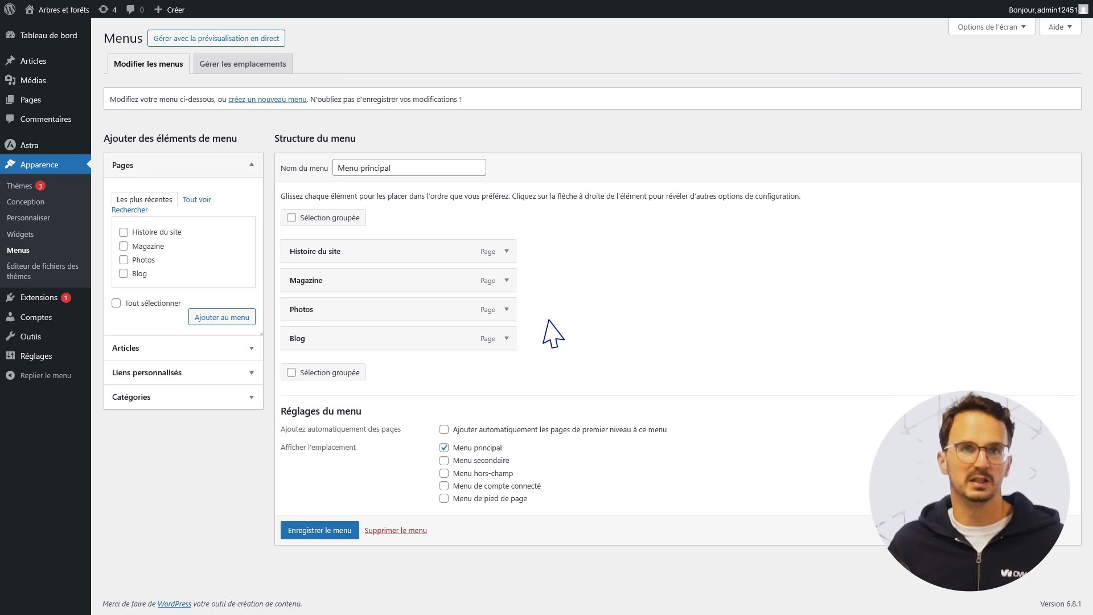
Add a custom Mon hébergeur link to ovhcloud.com and save the menu.
left_click(128, 374)
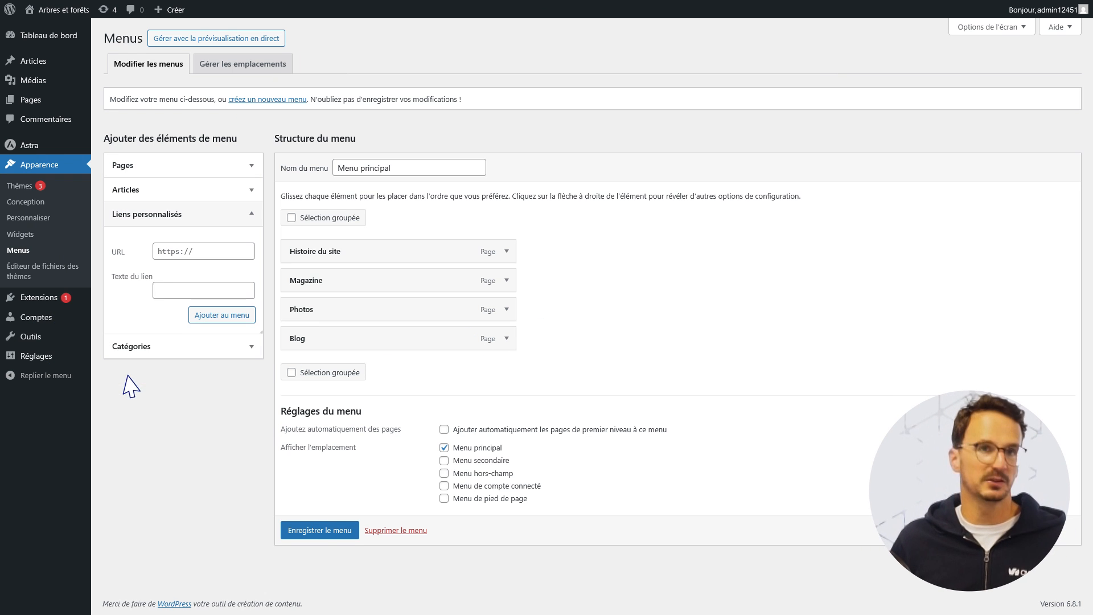
type("vhcloud.com")
left_click(158, 294)
type("Mon héb")
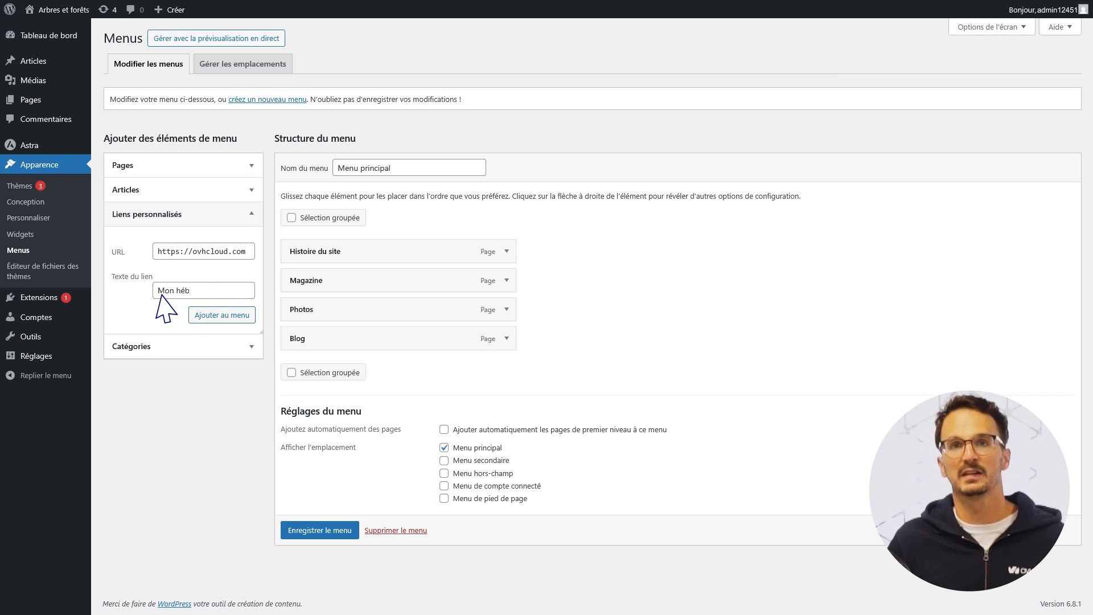
type("ergeur")
left_click(216, 315)
left_click(161, 187)
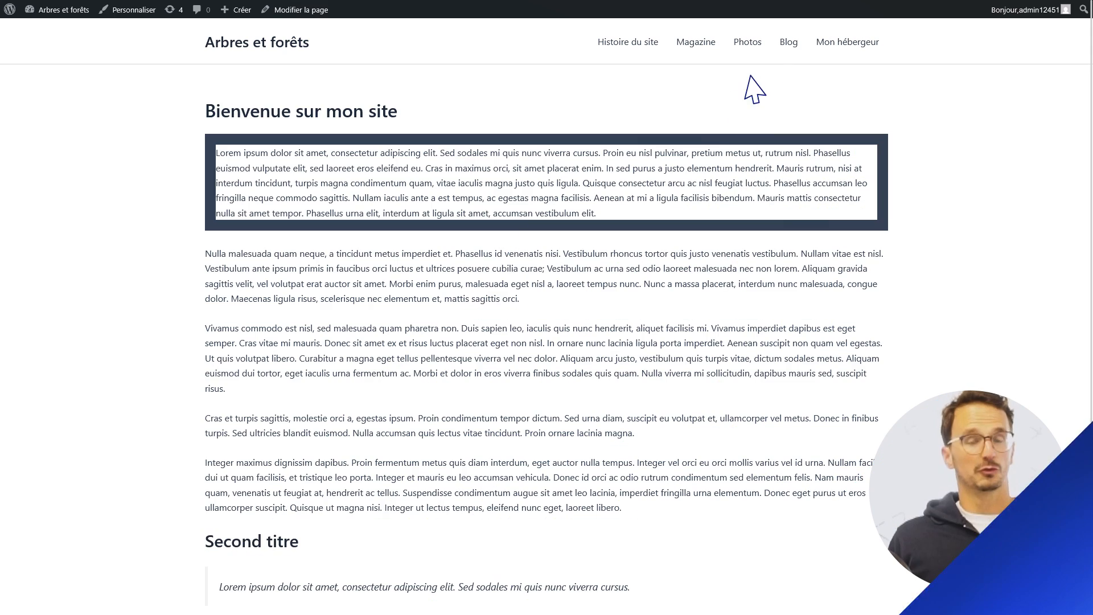
View the Blog page, then set it as Page des articles in Réglages > Lecture and save.
left_click(788, 42)
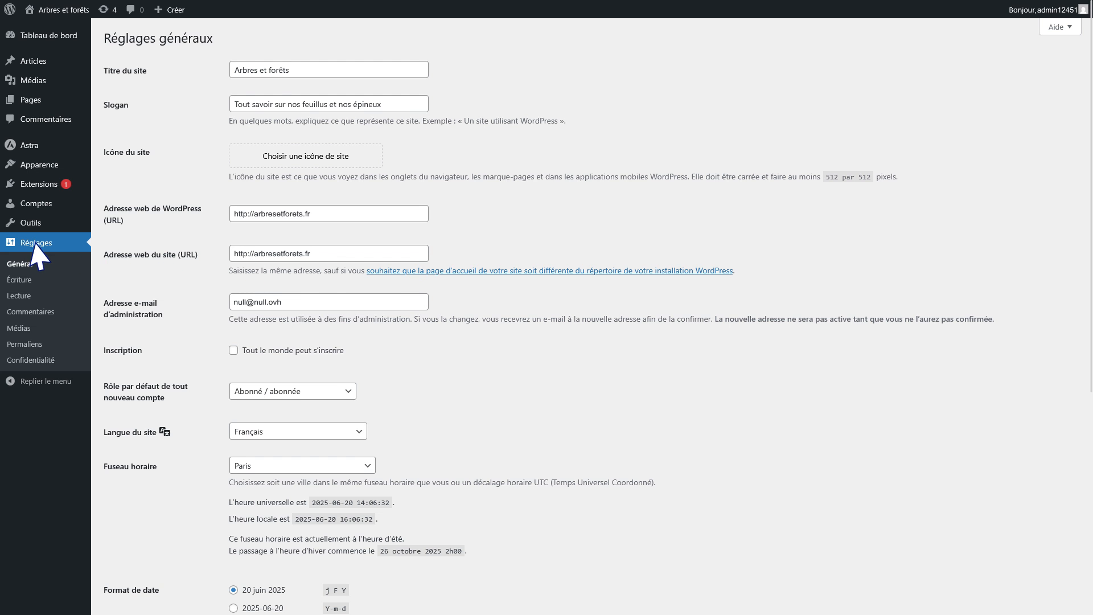
left_click(25, 301)
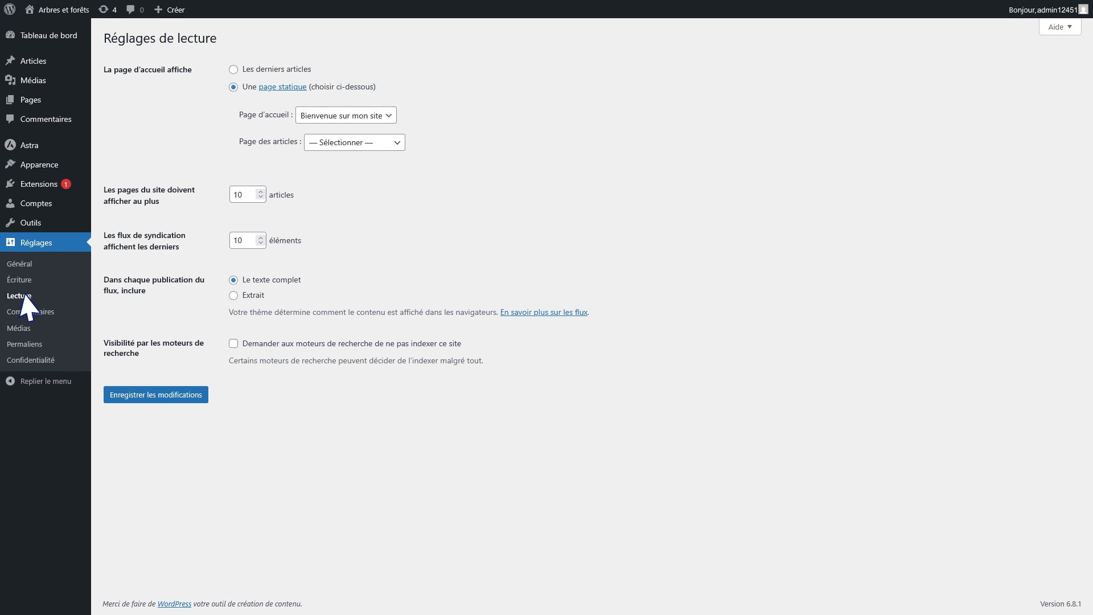
left_click(388, 142)
left_click(323, 191)
left_click(163, 396)
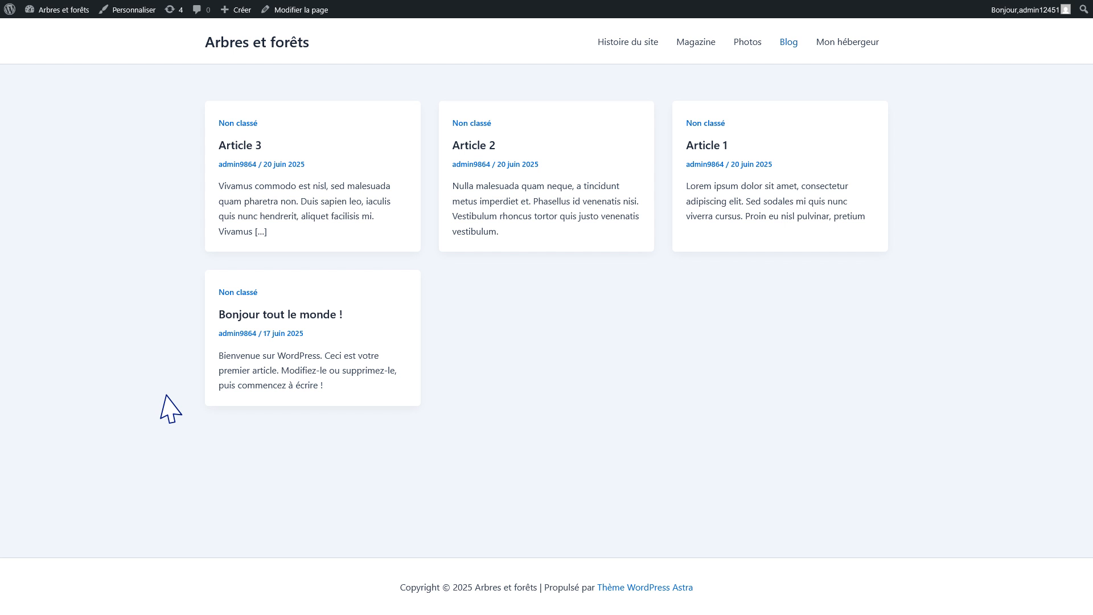
Return to the Arbres et forêts home page via the site title.
left_click(273, 43)
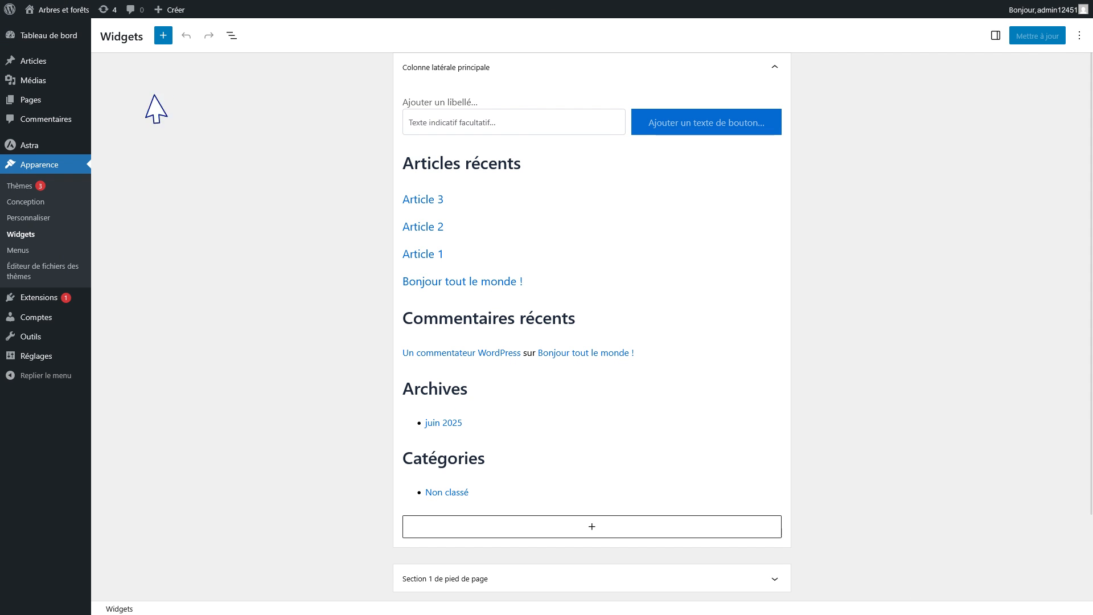
Add a Citation en exergue block with the Lorem ipsum text to Colonne latérale principale and update.
left_click(163, 37)
left_click_drag(130, 222, 595, 464)
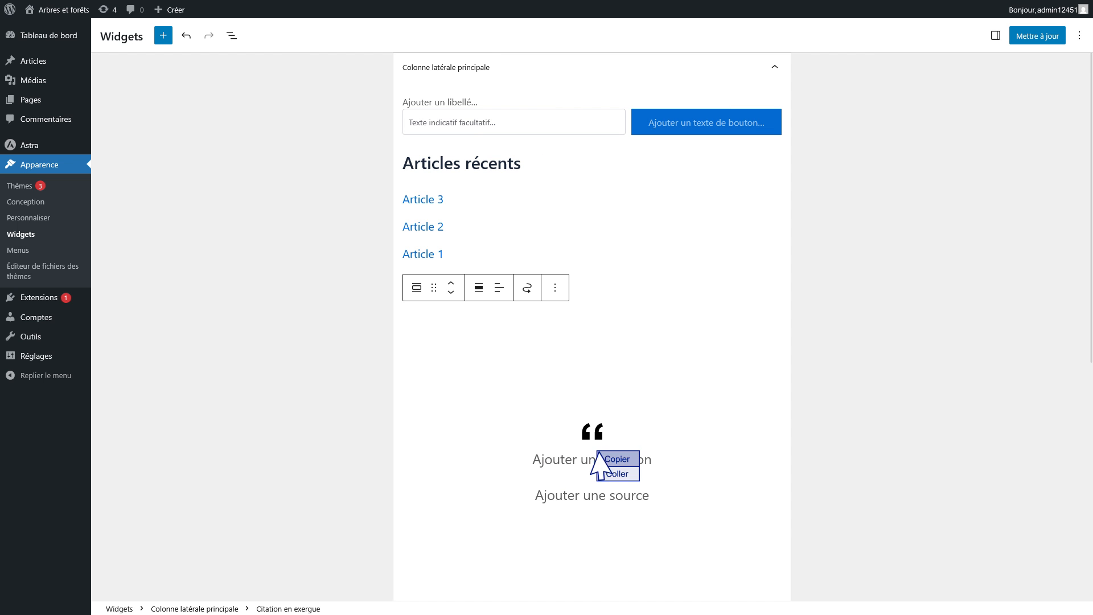
left_click(604, 476)
left_click(1036, 38)
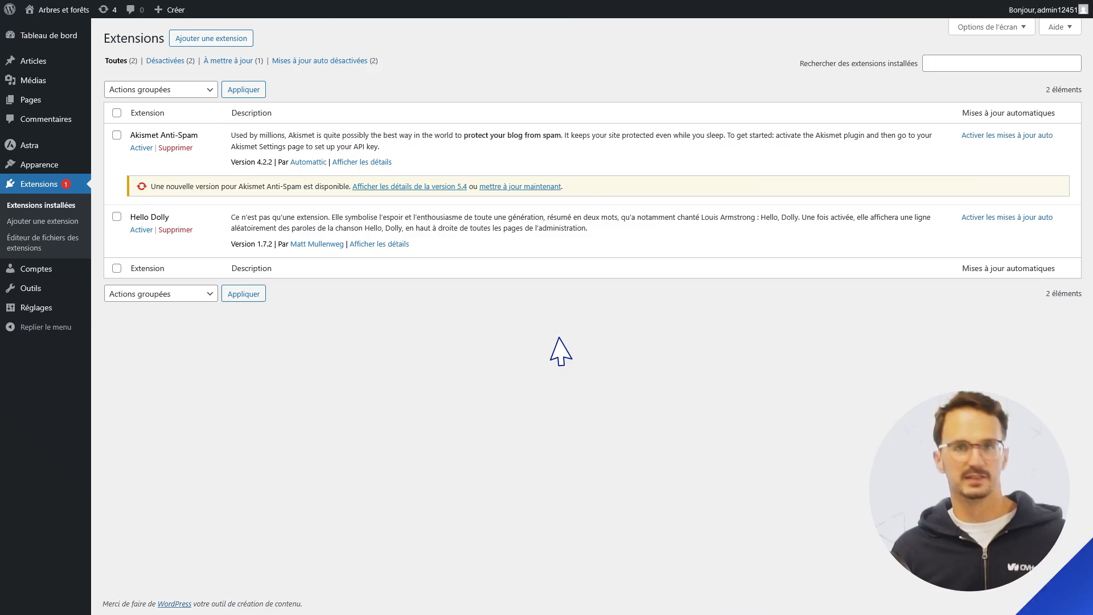
On Ajouter une extension, browse the Populaires and then Recommandées plugin lists.
left_click(44, 221)
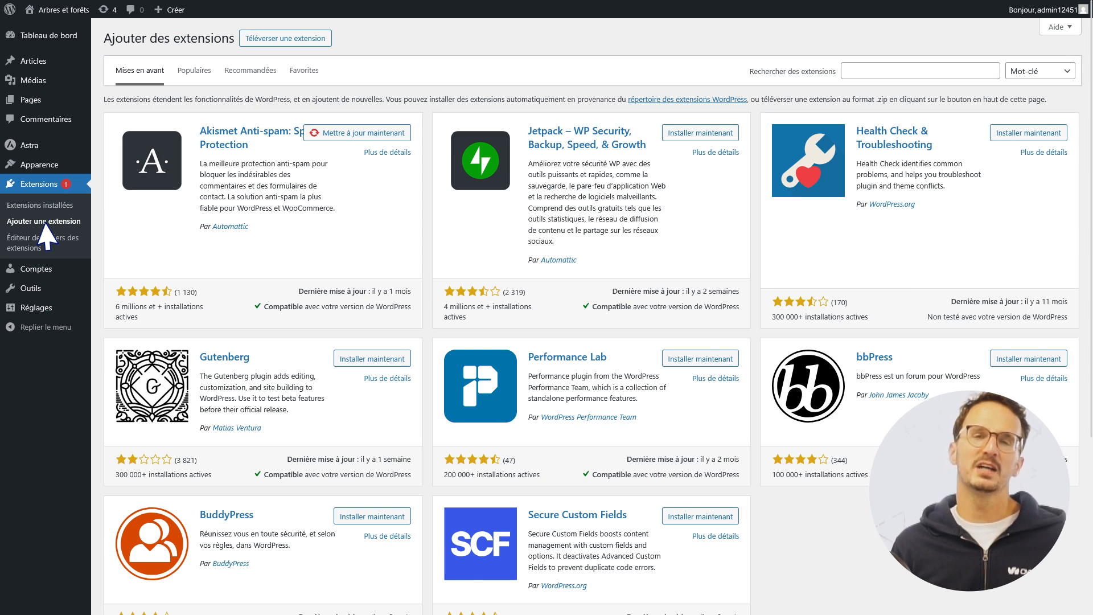
left_click(187, 75)
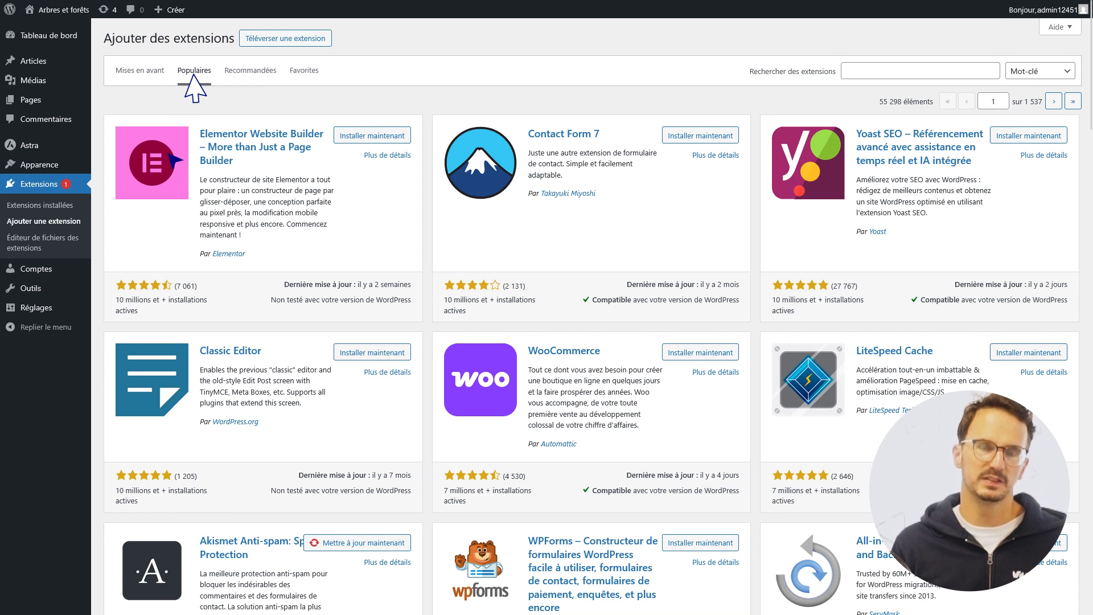
left_click(249, 74)
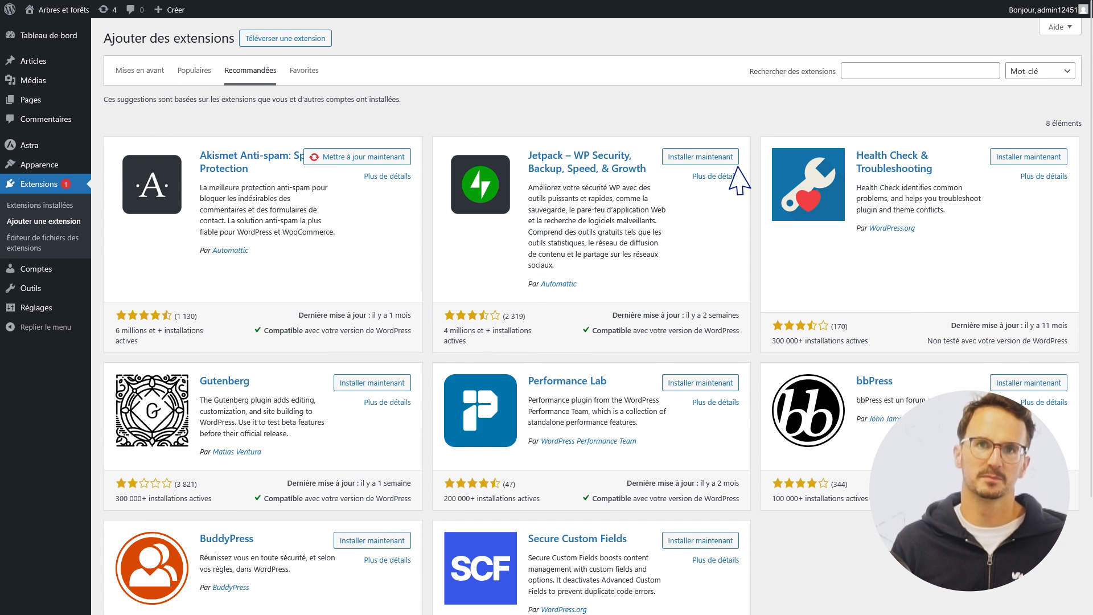